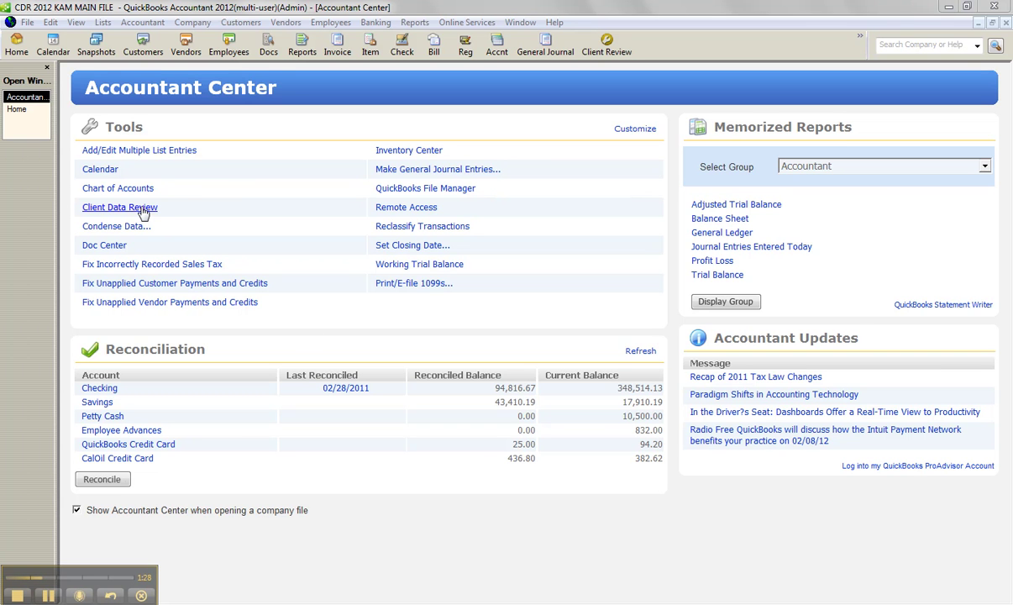
# Step: Open Client Data Review, inspect the customizable cleanup task list, and close it without saving changes
pyautogui.click(610, 50)
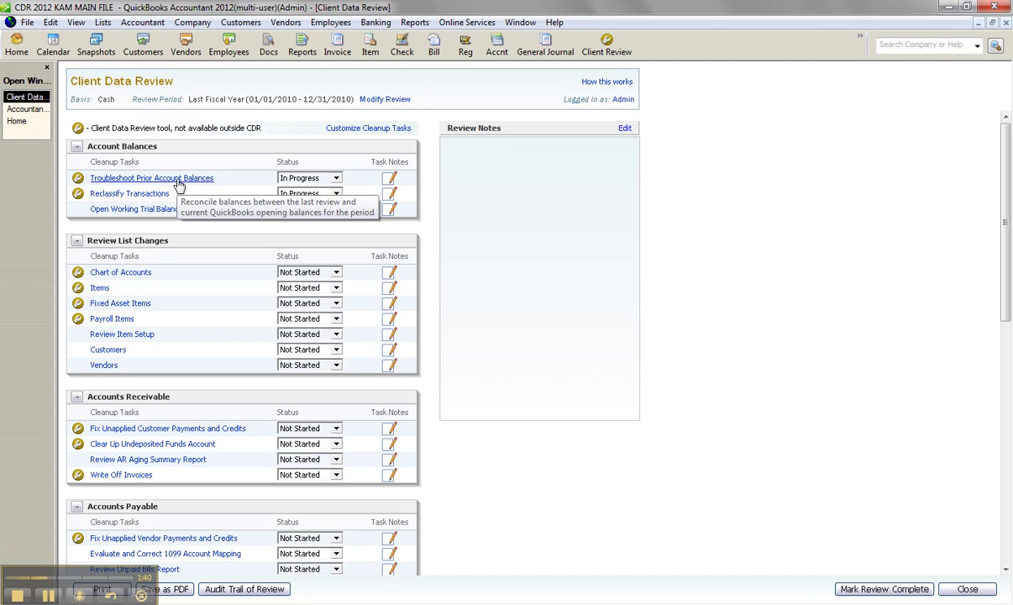
pyautogui.click(365, 130)
pyautogui.moveTo(482, 89); pyautogui.dragTo(451, 96)
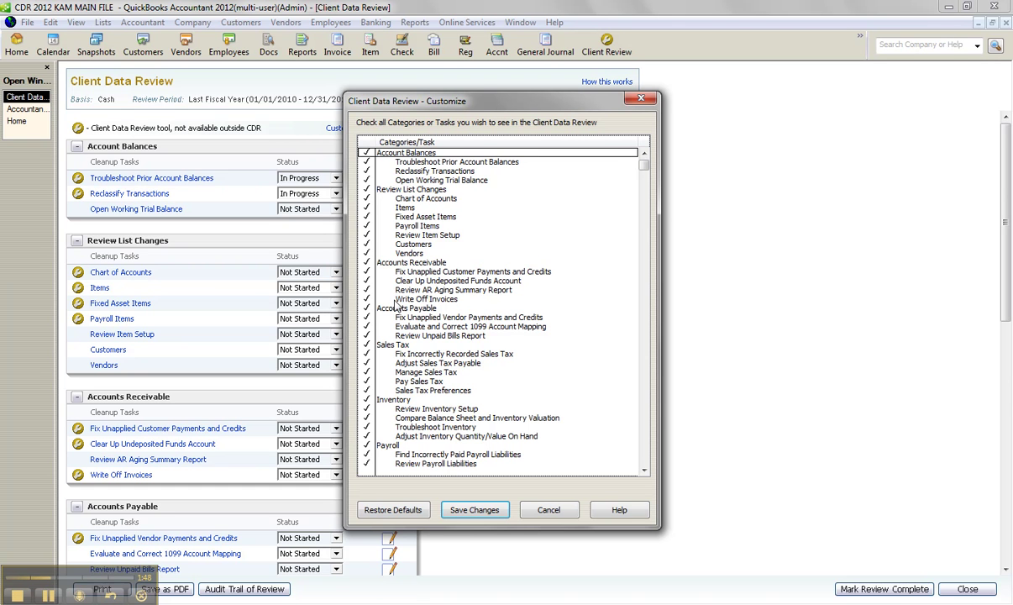
pyautogui.click(547, 510)
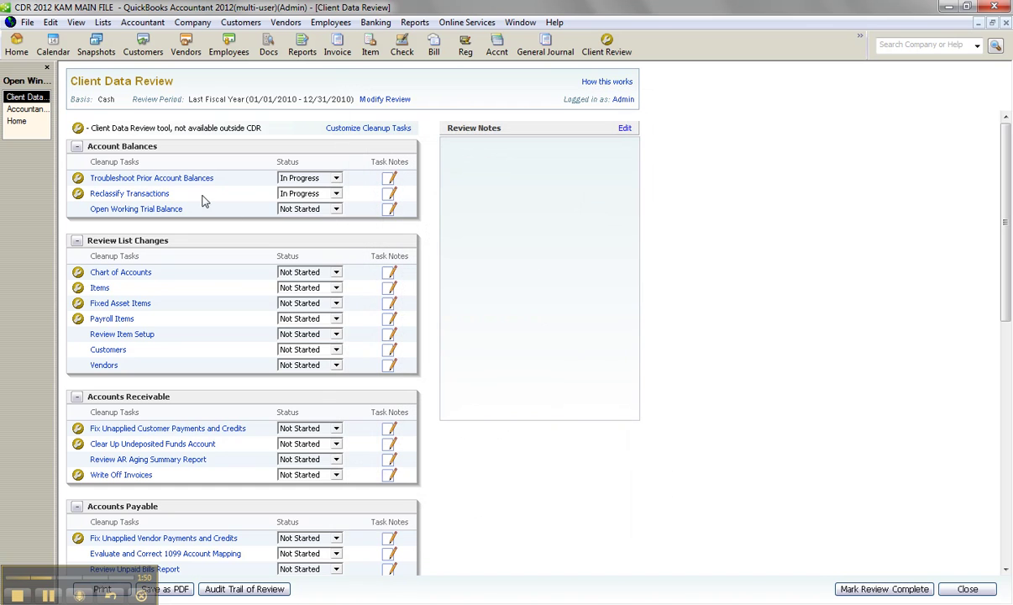
# Step: Open Troubleshoot Prior Account Balances and show only the accounts with different balances
pyautogui.click(137, 178)
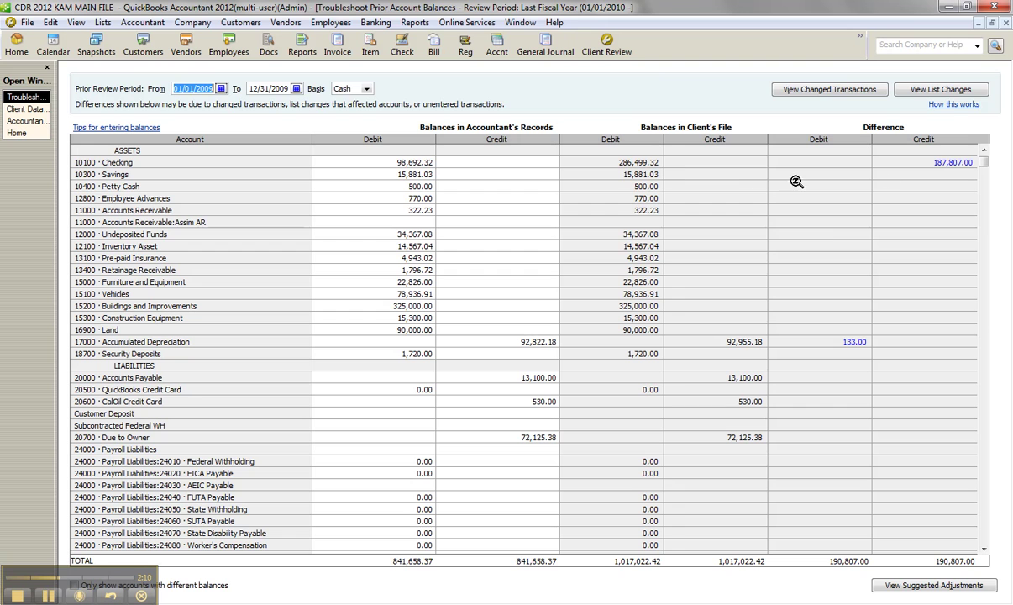
pyautogui.moveTo(91, 578); pyautogui.dragTo(120, 525)
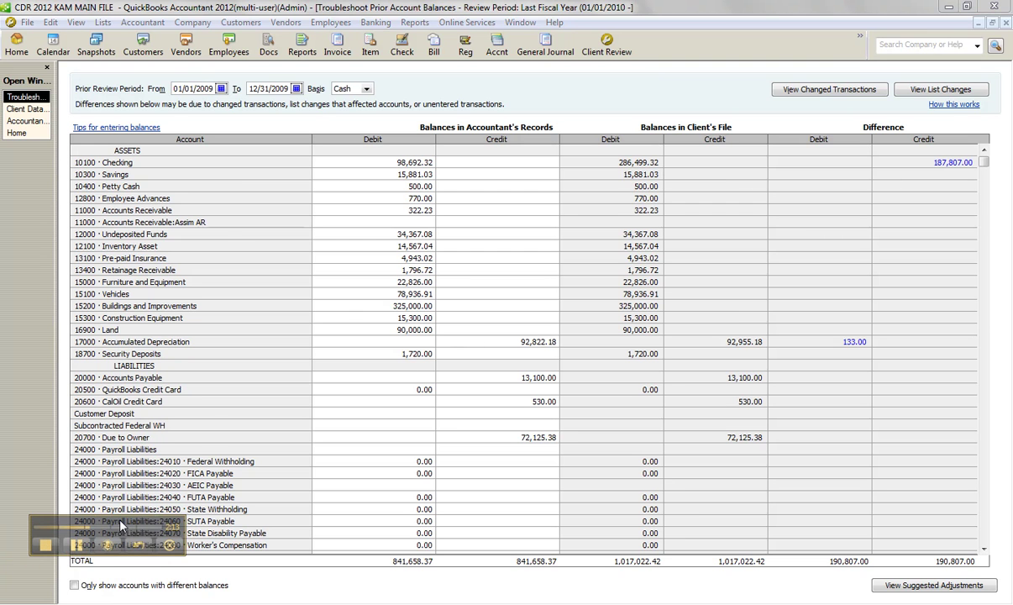
pyautogui.click(75, 585)
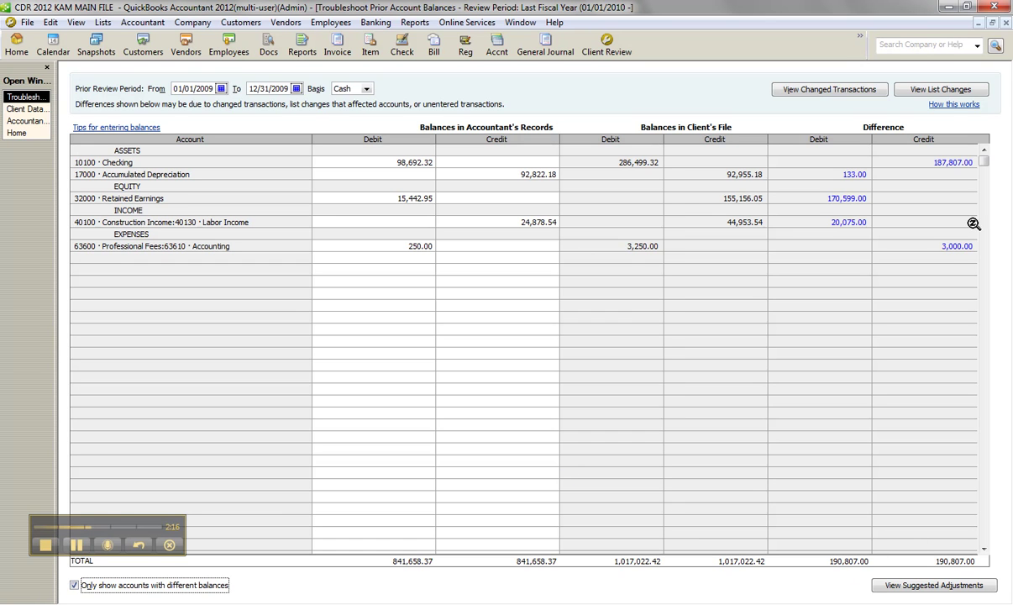
# Step: View the suggested adjusting journal entry, close it without recording, and return to Client Data Review
pyautogui.click(906, 588)
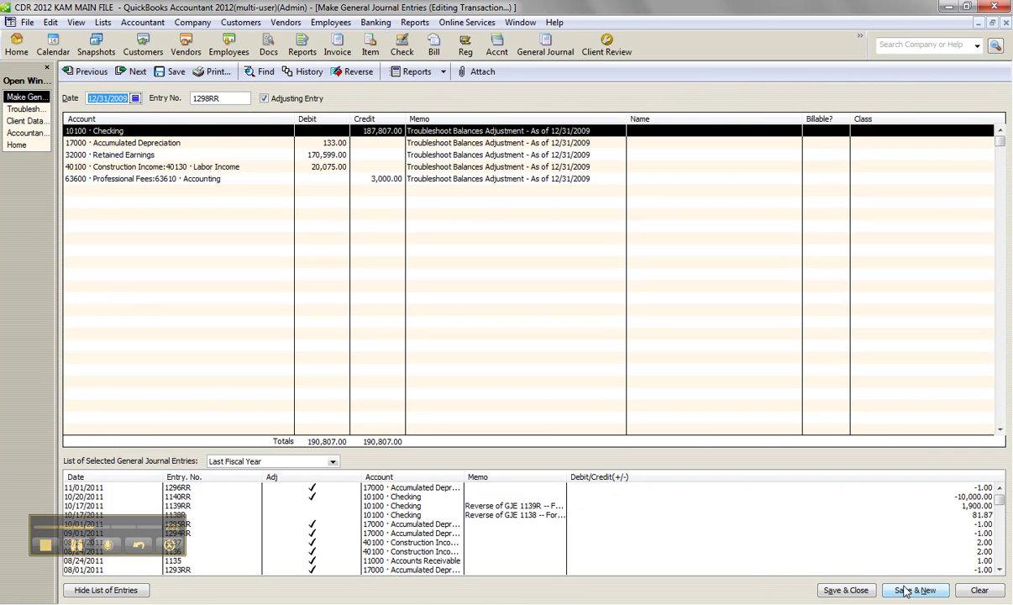
pyautogui.click(1005, 23)
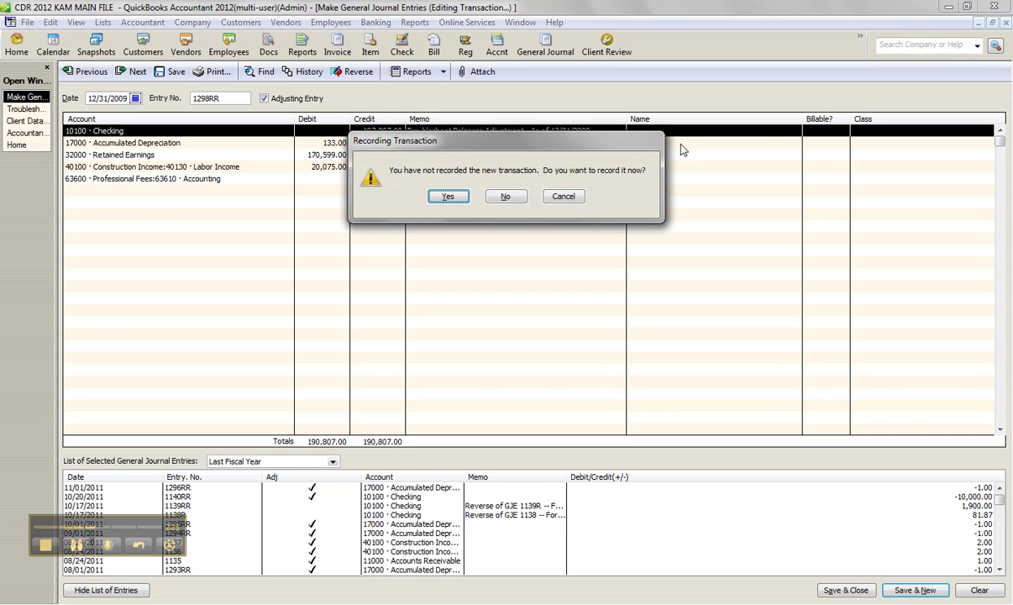
pyautogui.click(517, 196)
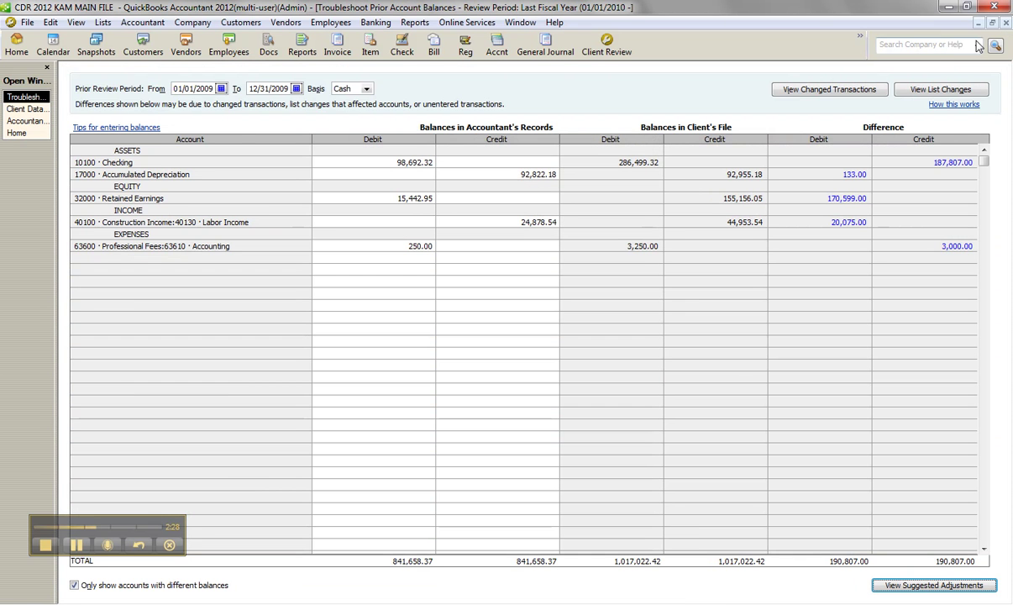
pyautogui.click(1005, 23)
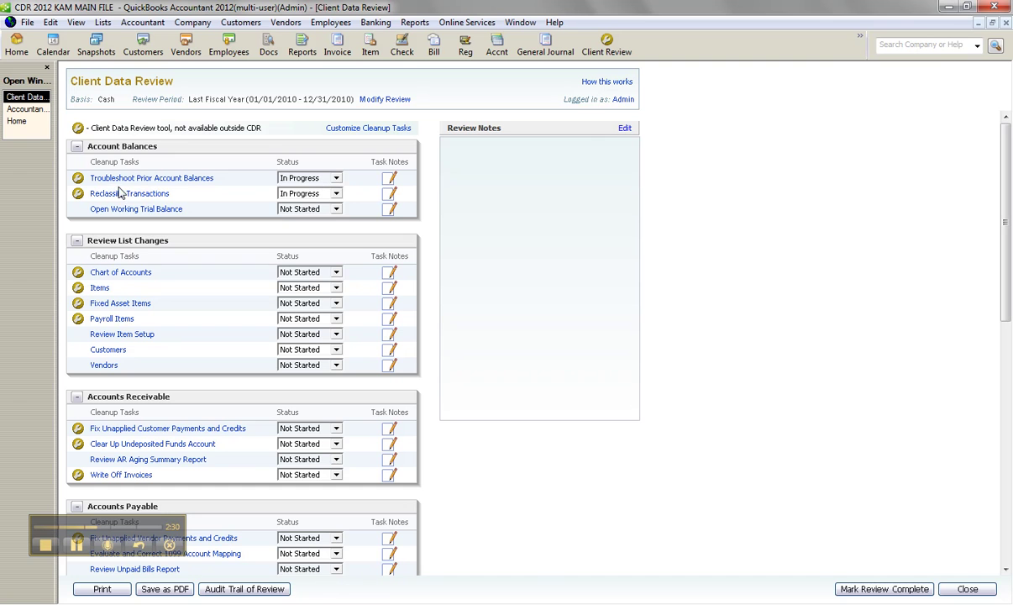
# Step: In Reclassify Transactions, select the first four 69000 Miscellaneous checks and choose 60130 Repairs and Maintenance under Automobile as their new account
pyautogui.click(129, 194)
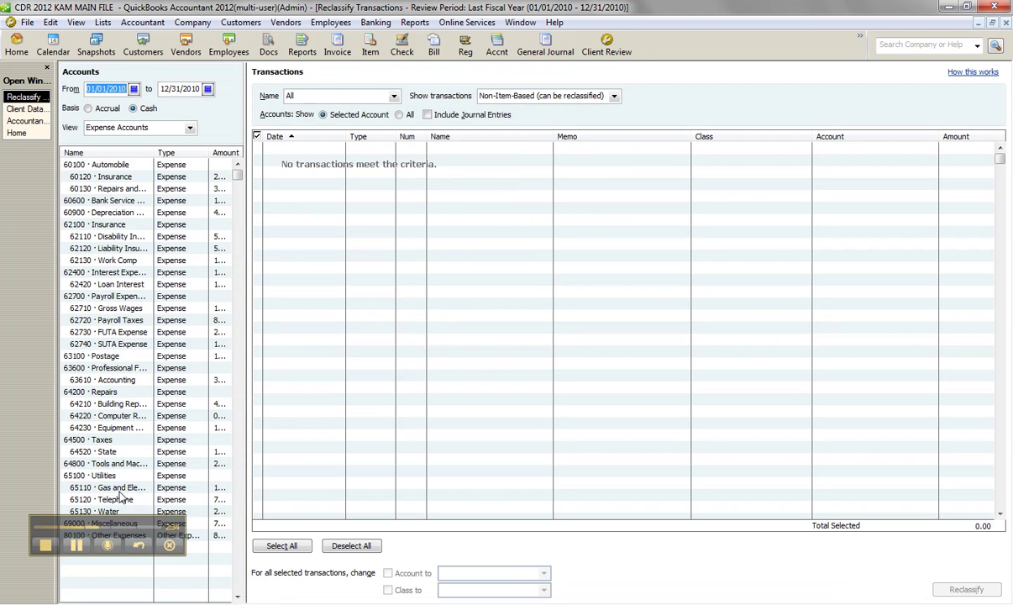
pyautogui.moveTo(128, 522); pyautogui.dragTo(173, 397)
pyautogui.click(122, 522)
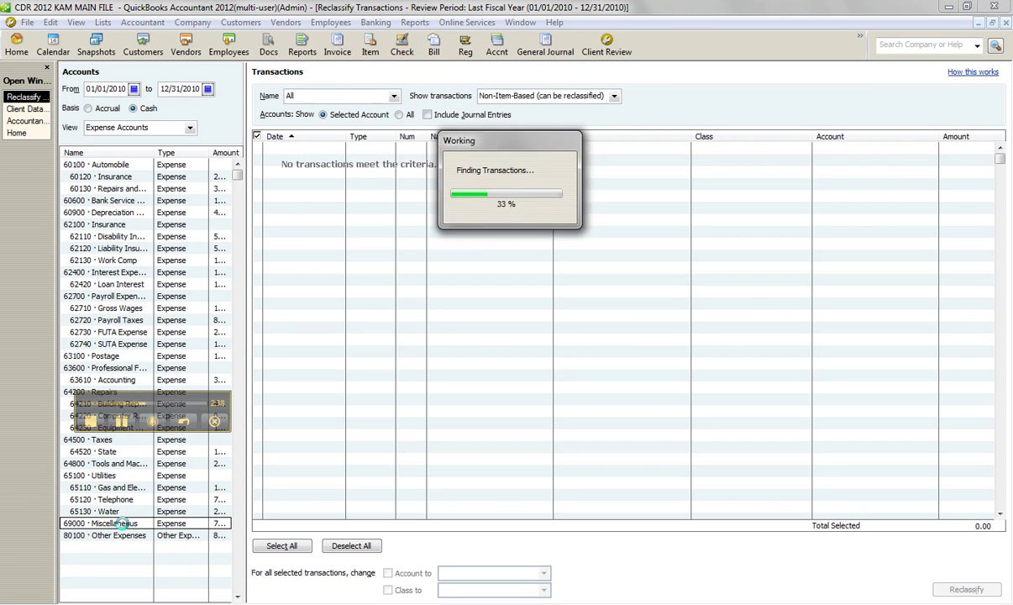
pyautogui.click(257, 148)
pyautogui.click(257, 160)
pyautogui.click(257, 173)
pyautogui.click(257, 184)
pyautogui.click(387, 573)
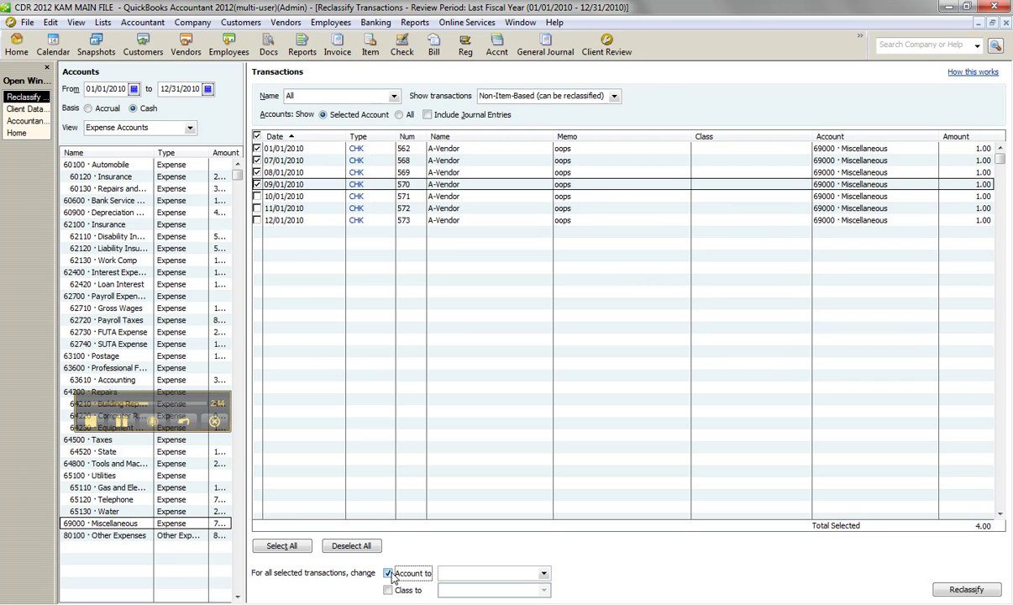
pyautogui.click(544, 574)
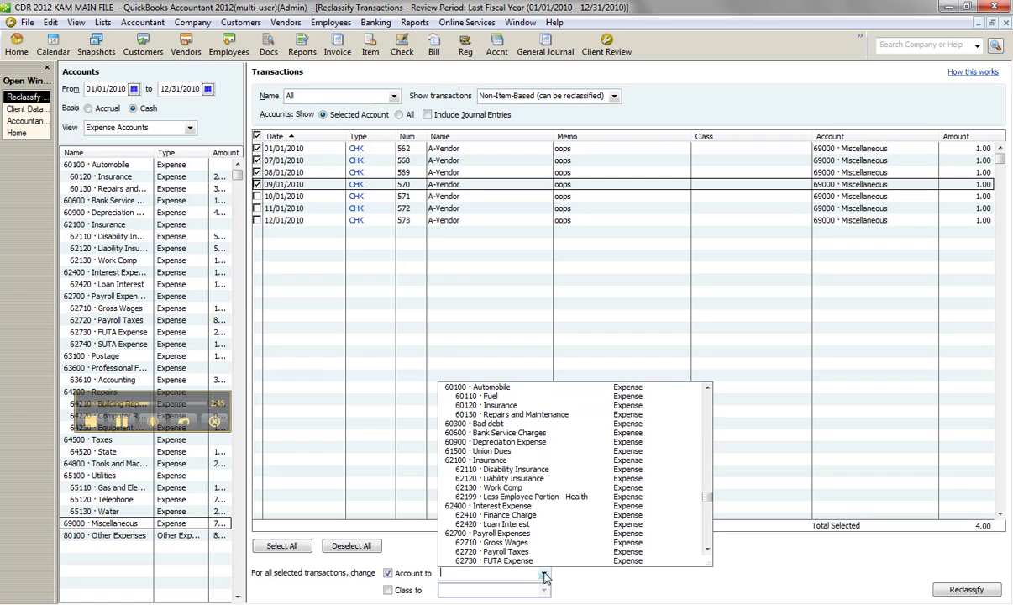
pyautogui.click(530, 415)
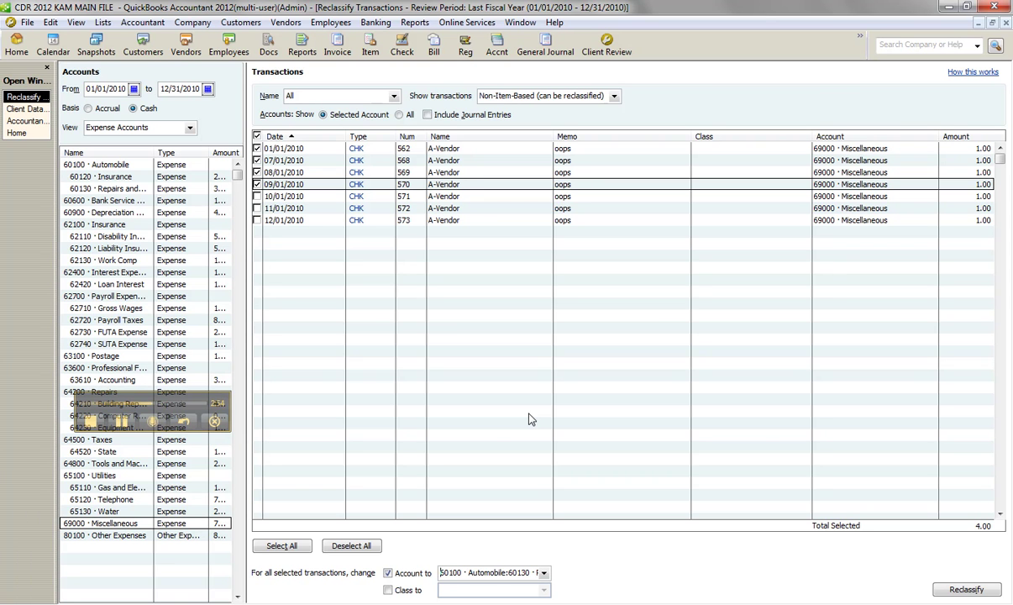
# Step: Enable the class change for the selected transactions, look through the available classes, and leave without reclassifying
pyautogui.click(388, 590)
pyautogui.click(544, 591)
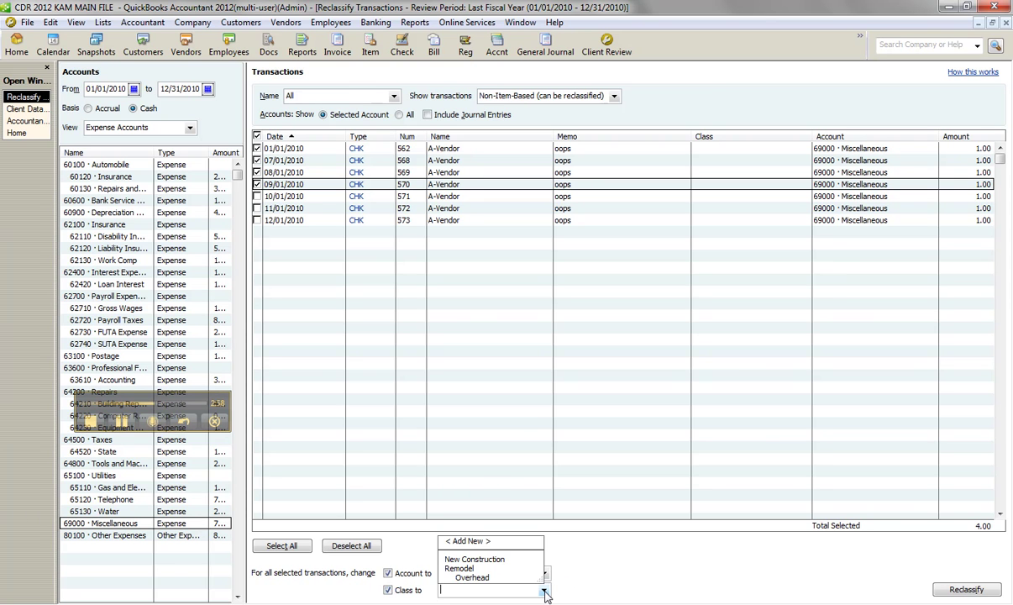
pyautogui.click(575, 546)
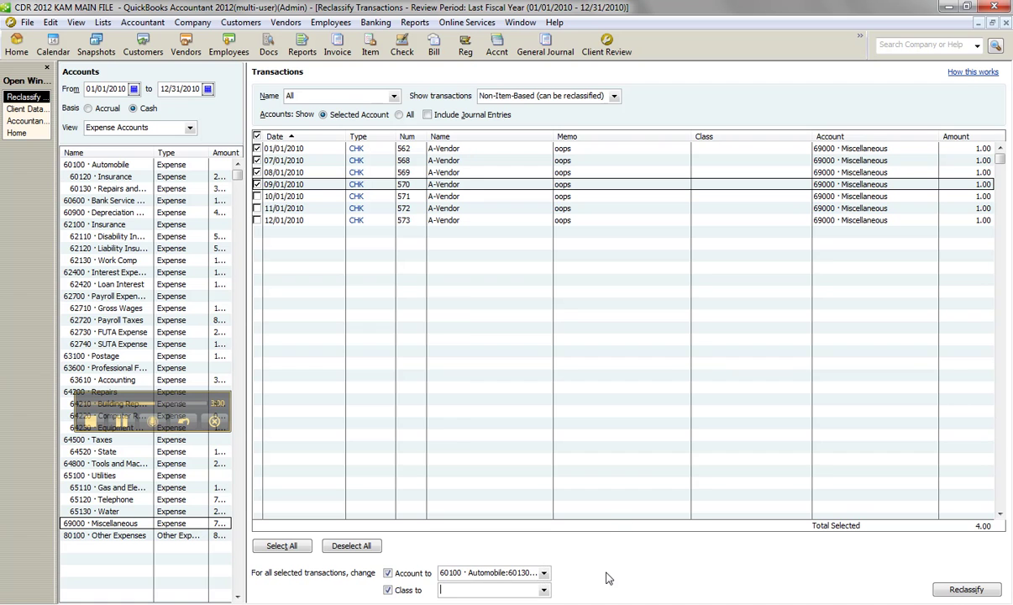
pyautogui.press('Escape')
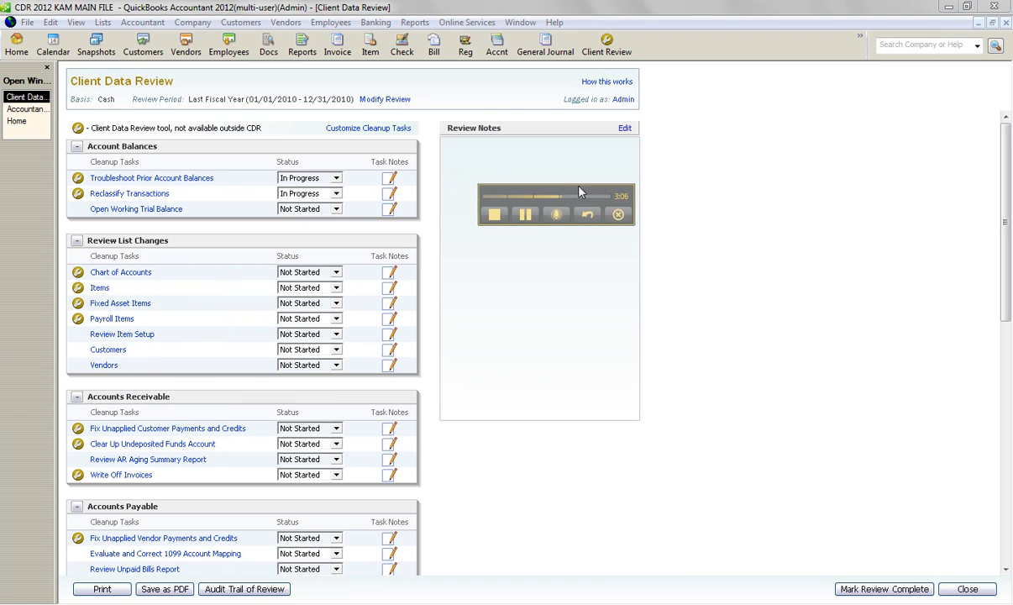
# Step: Examine the payroll item list changes and the Clear Up Undeposited Funds Account task, returning to Client Data Review after each
pyautogui.click(112, 318)
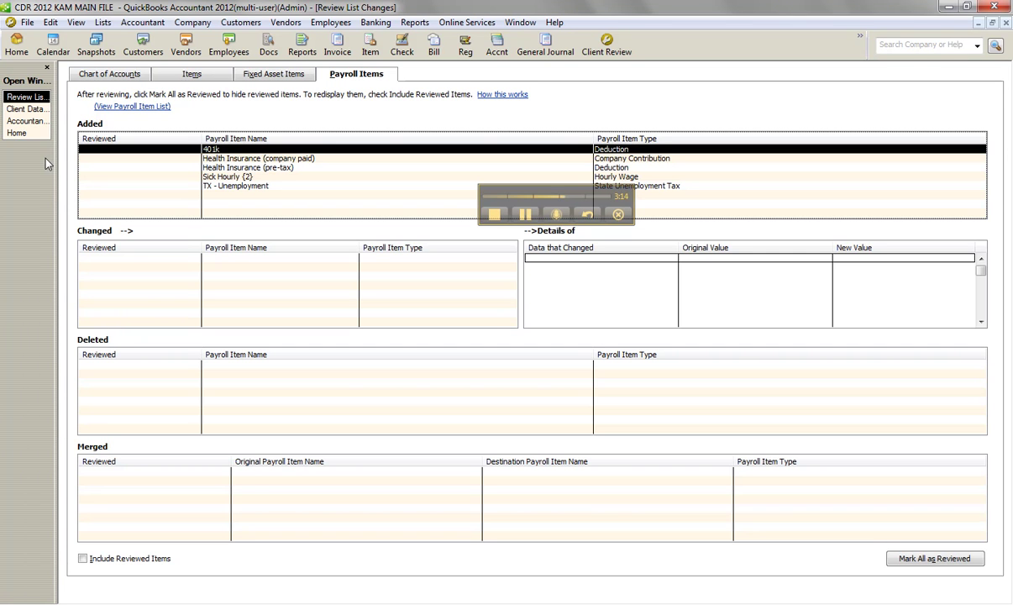
pyautogui.click(26, 109)
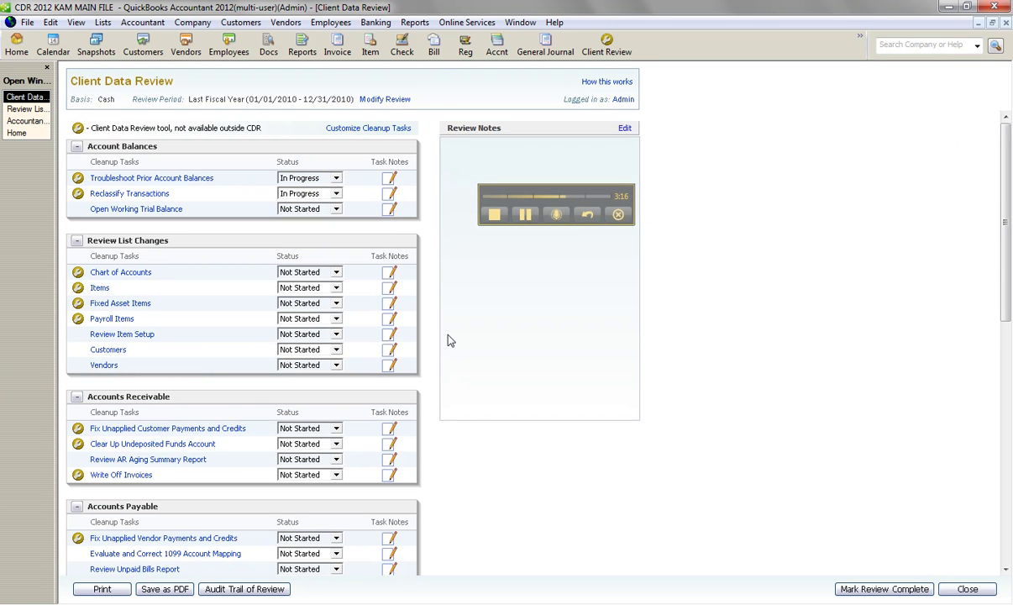
pyautogui.click(193, 444)
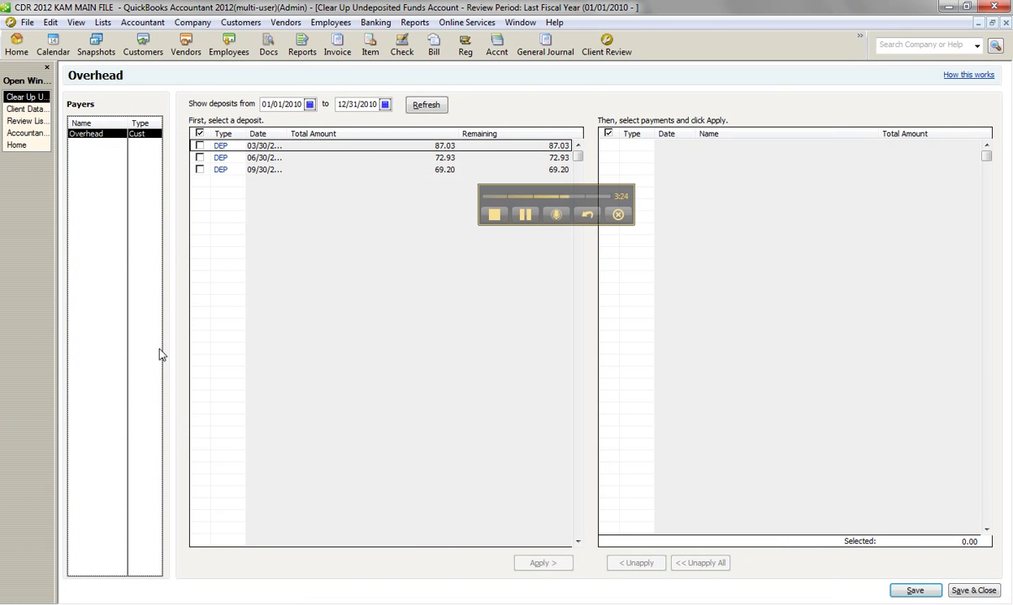
pyautogui.click(25, 109)
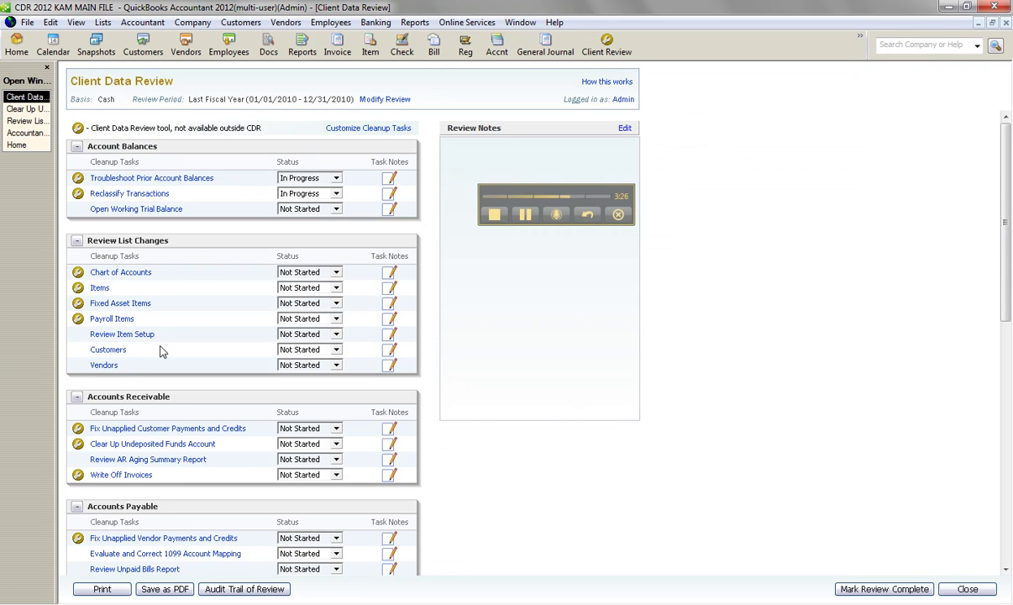
# Step: In Fix Unapplied Vendor Payments and Credits, select A-Vendor's first 250.00 check and the 09/19/2011 and 09/20/2011 bills, then return without applying
pyautogui.click(187, 537)
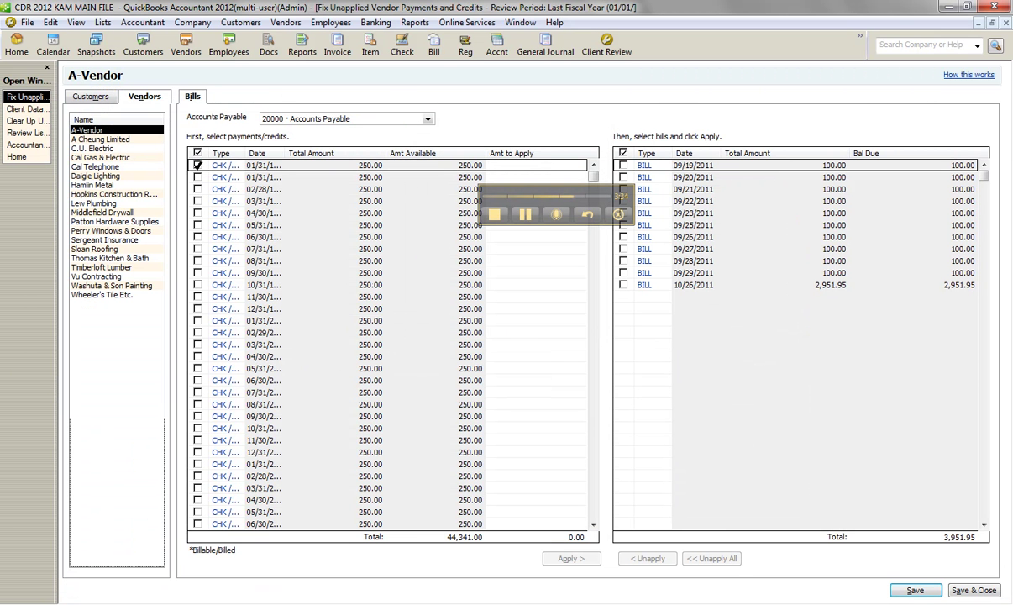
pyautogui.click(197, 164)
pyautogui.click(624, 165)
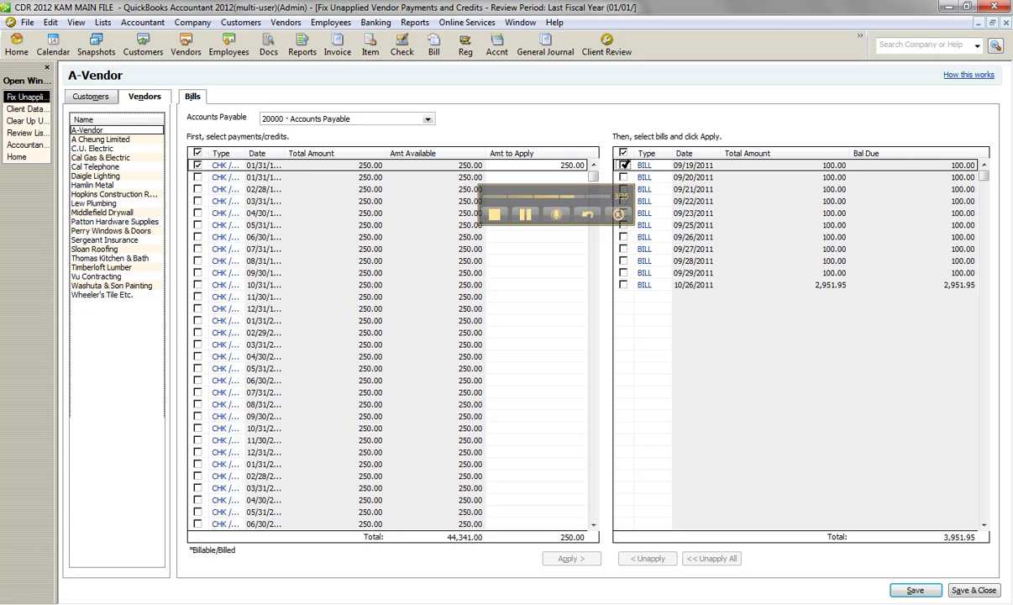
pyautogui.click(623, 177)
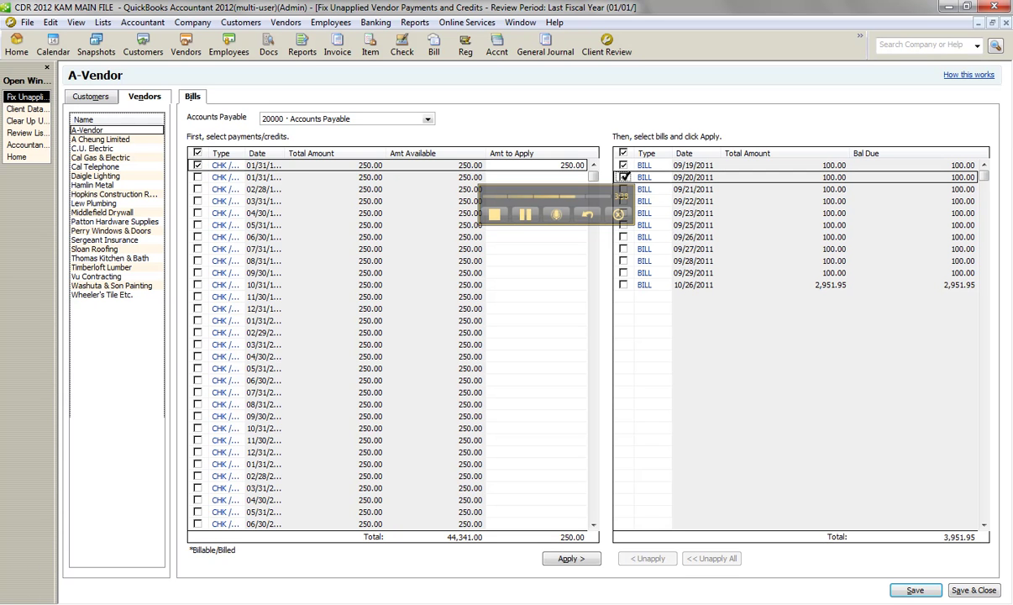
pyautogui.click(28, 108)
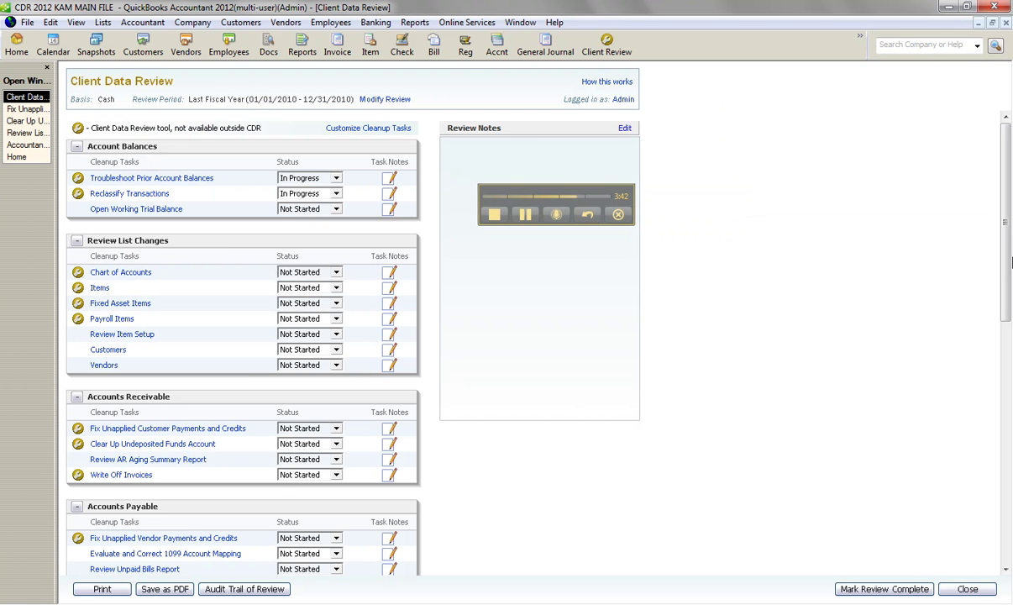
# Step: Fix incorrectly recorded sales tax by voiding State Board of Equalization checks 531, 532 and 533 and replacing them with Sales Tax Checks
pyautogui.scroll(-2, 1011, 310)
pyautogui.scroll(-5, 1011, 311)
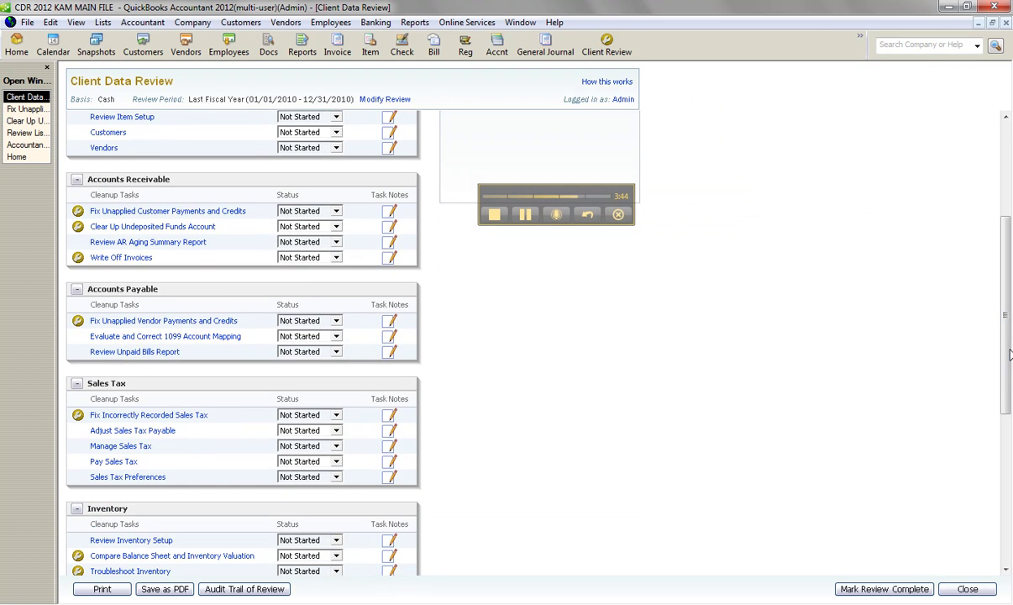
pyautogui.click(195, 415)
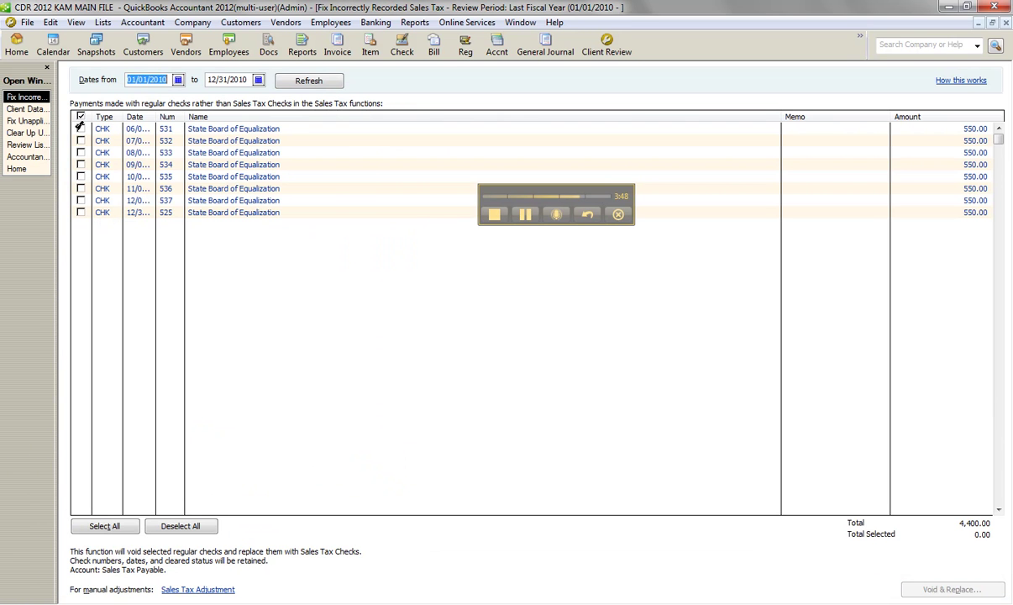
pyautogui.click(81, 129)
pyautogui.click(80, 140)
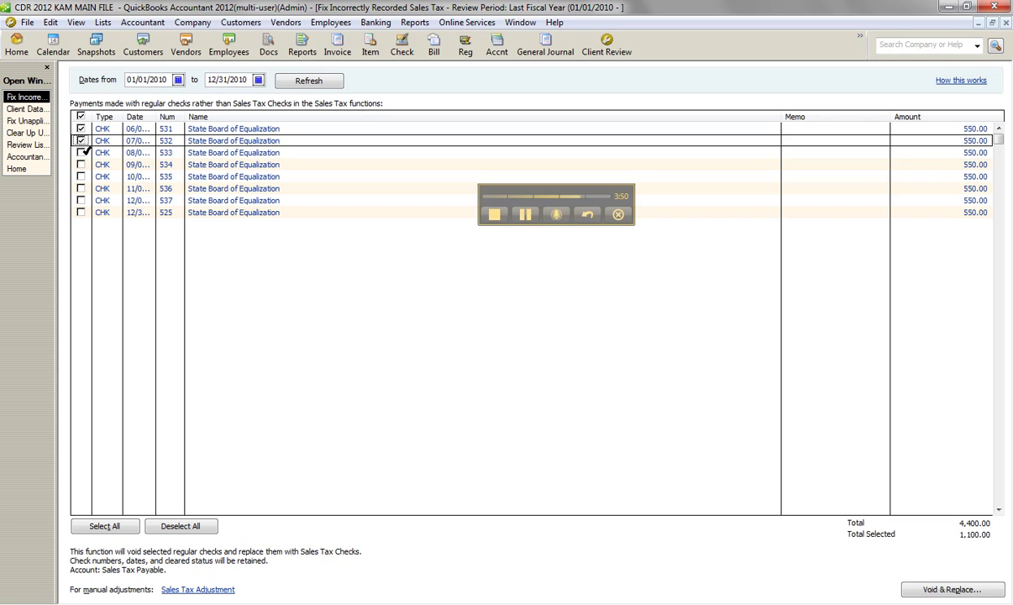
pyautogui.click(80, 152)
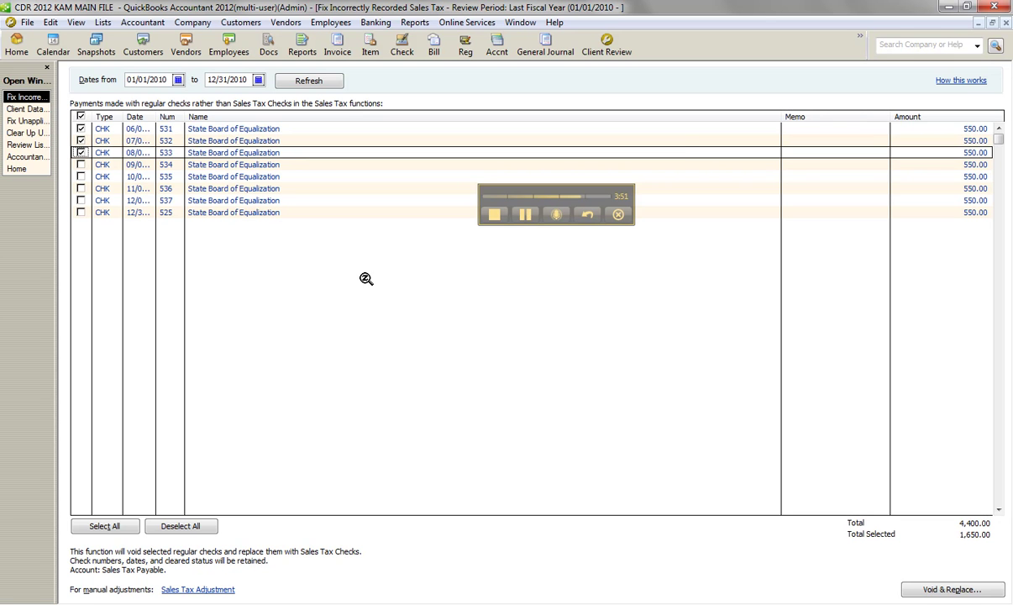
pyautogui.click(925, 592)
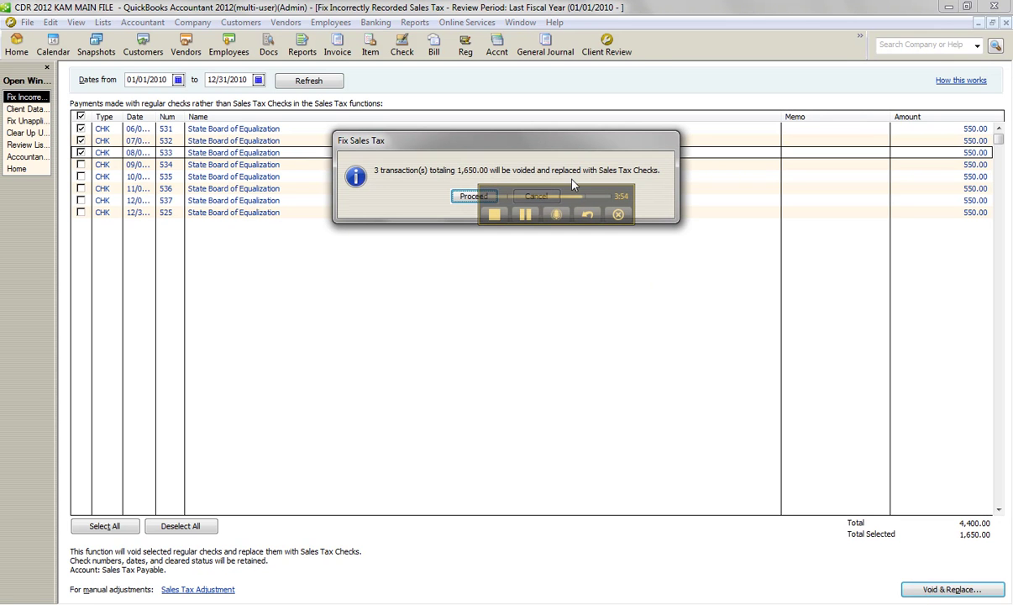
pyautogui.moveTo(595, 199); pyautogui.dragTo(752, 19)
pyautogui.click(474, 196)
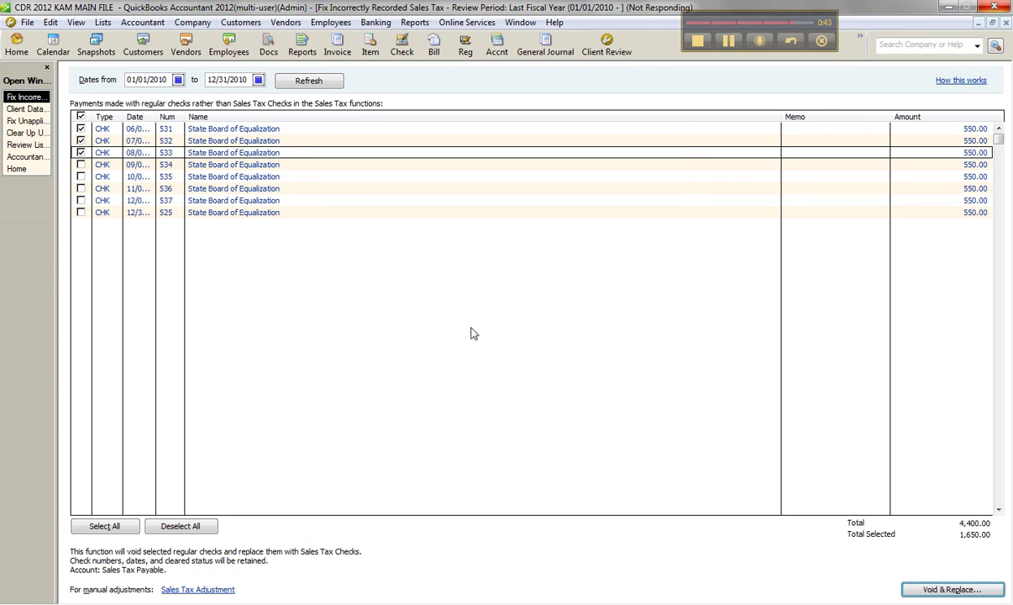
pyautogui.click(505, 199)
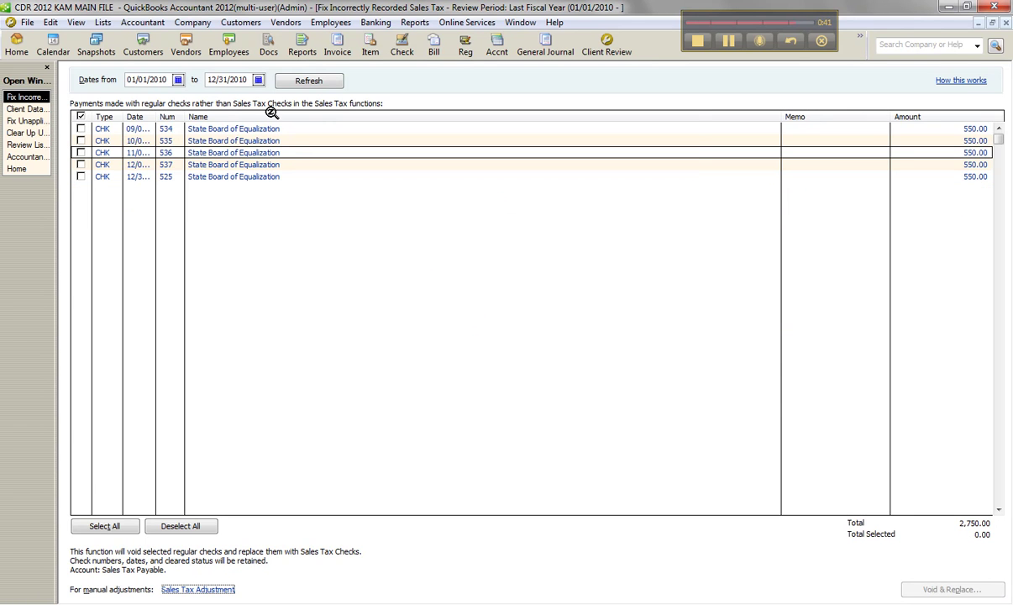
# Step: Return to Client Data Review, open the Write Off Invoices tool, and dismiss its available-credits notice
pyautogui.click(25, 110)
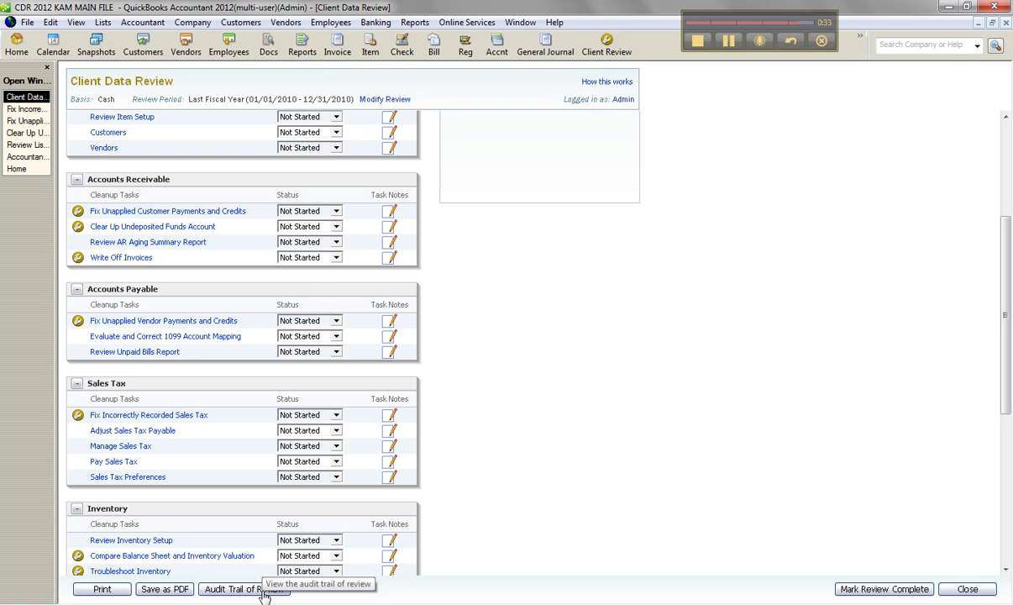
pyautogui.click(155, 25)
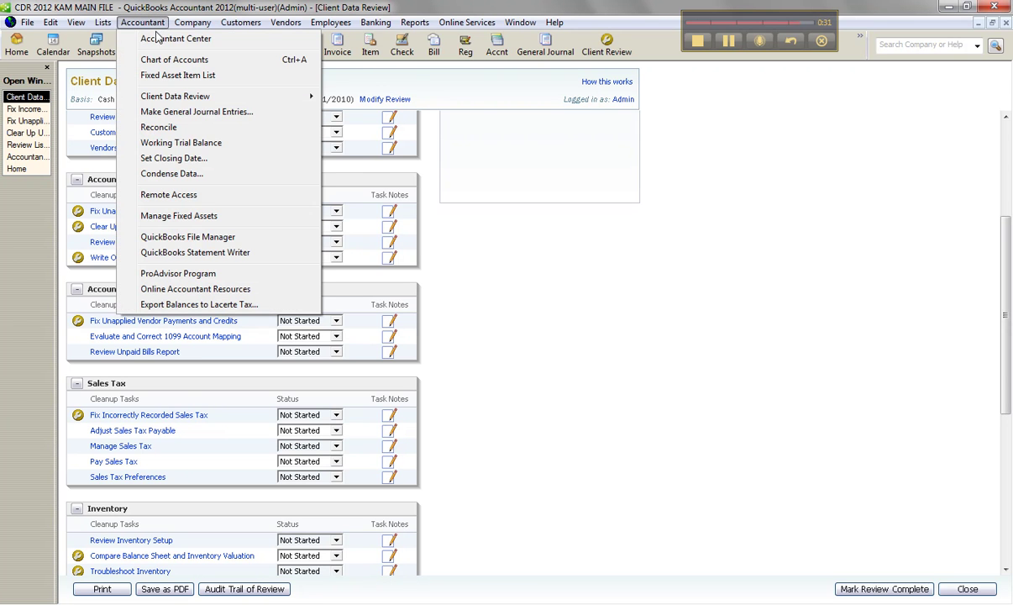
pyautogui.moveTo(187, 102)
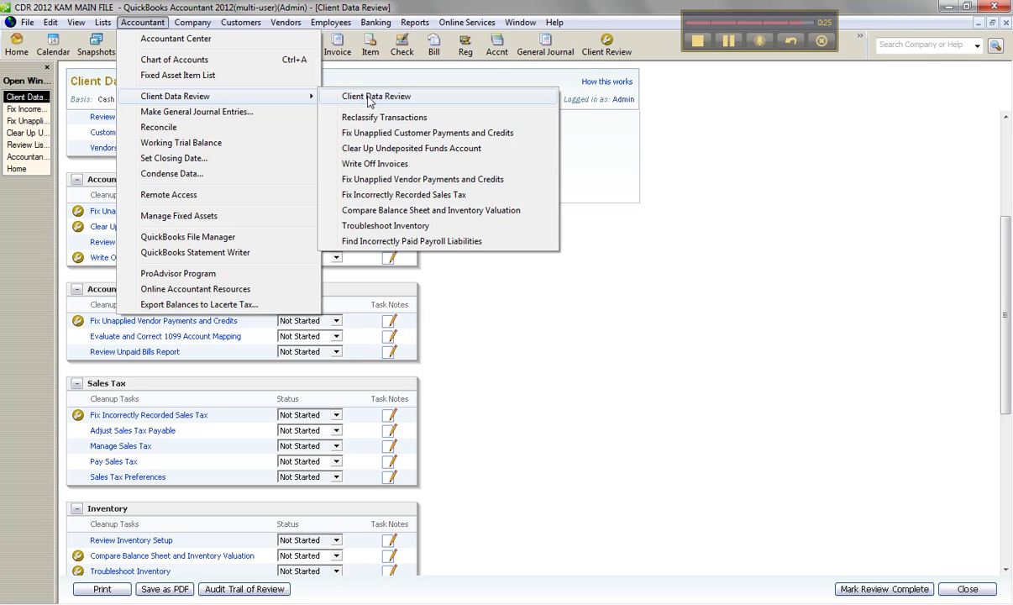
pyautogui.click(379, 163)
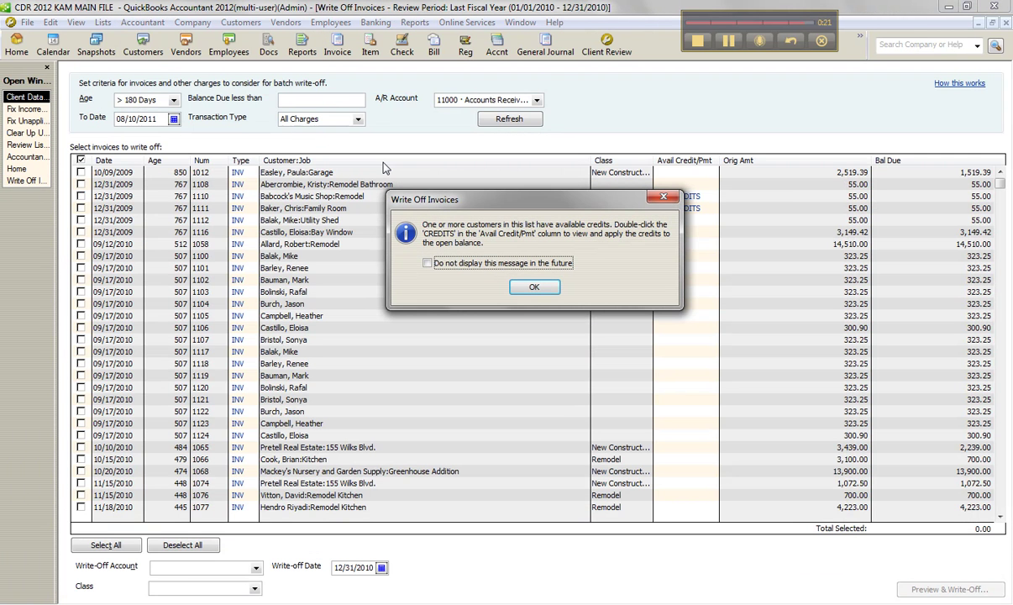
pyautogui.click(532, 286)
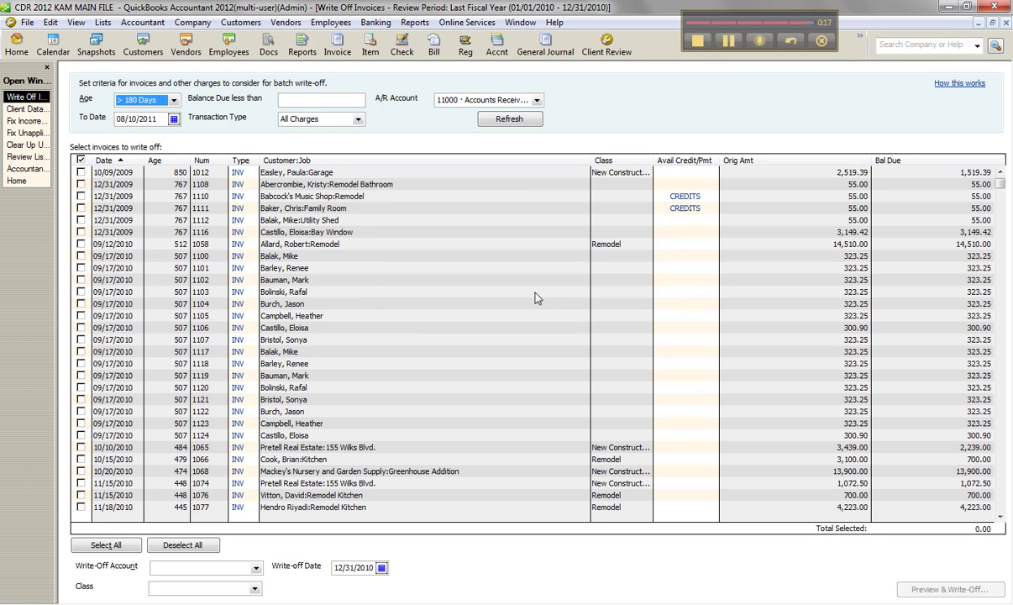